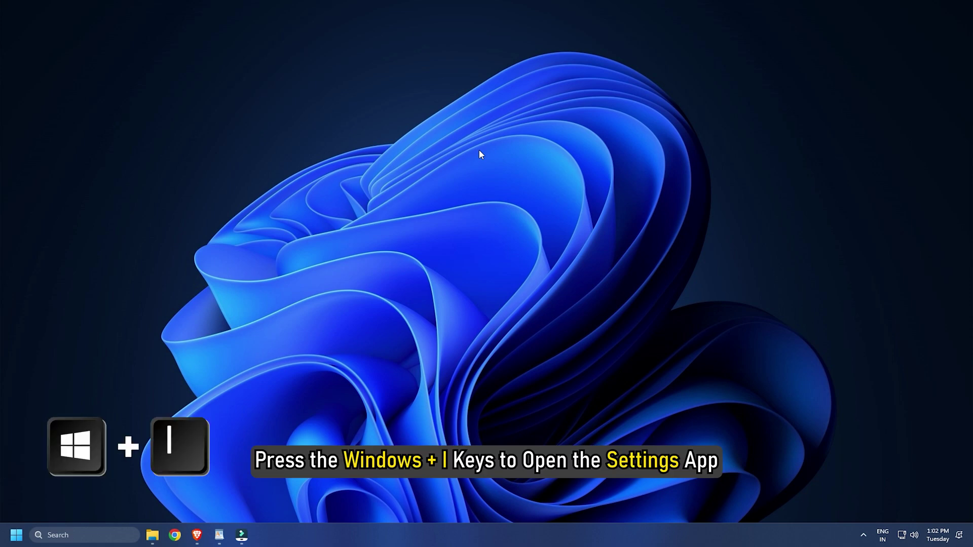
- Turn on Mouse keys under Accessibility > Mouse, active only when Num lock is on
key(super+i)
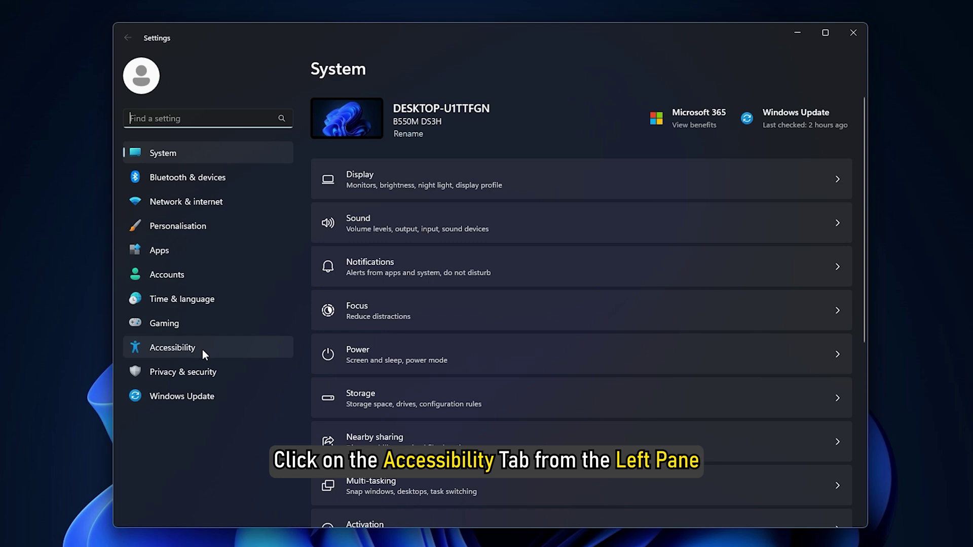
click(203, 349)
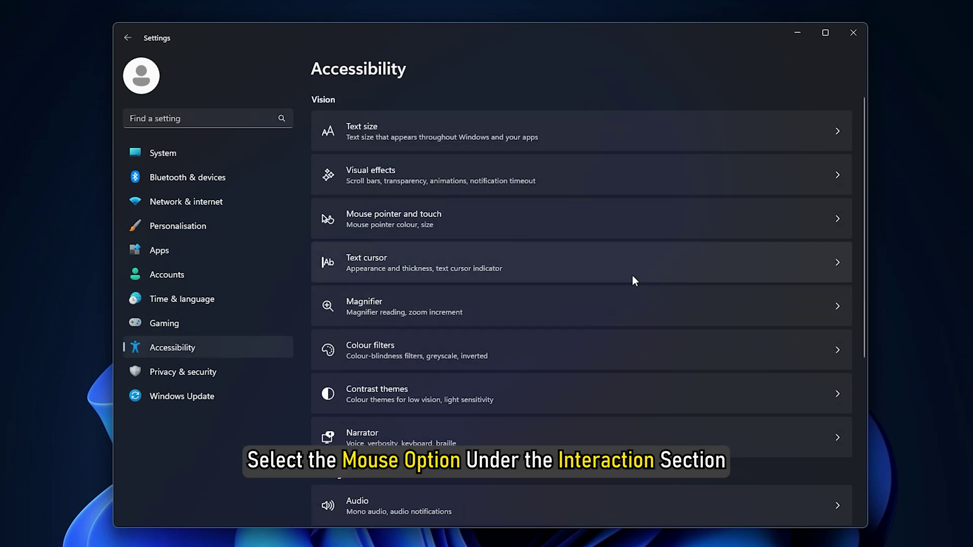
scroll(633, 279, down, 5)
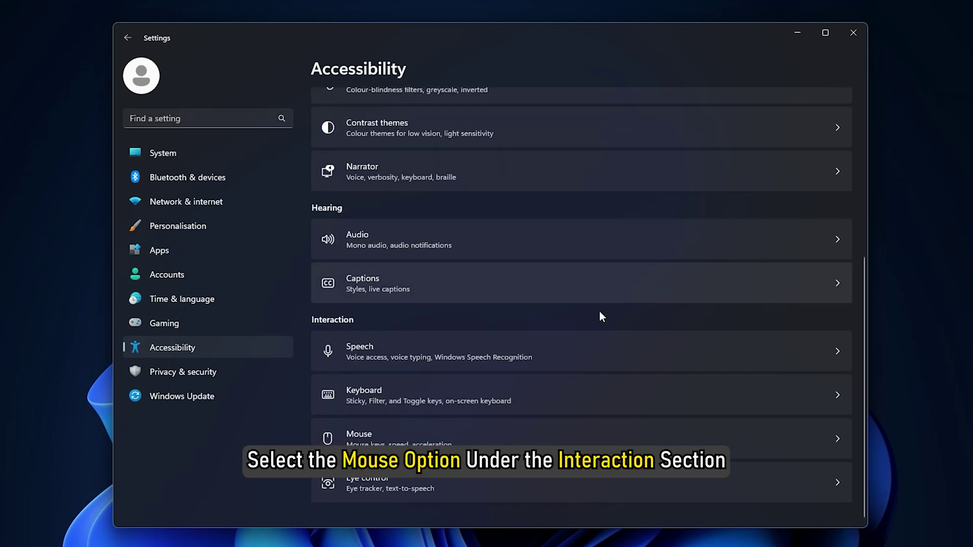
click(380, 437)
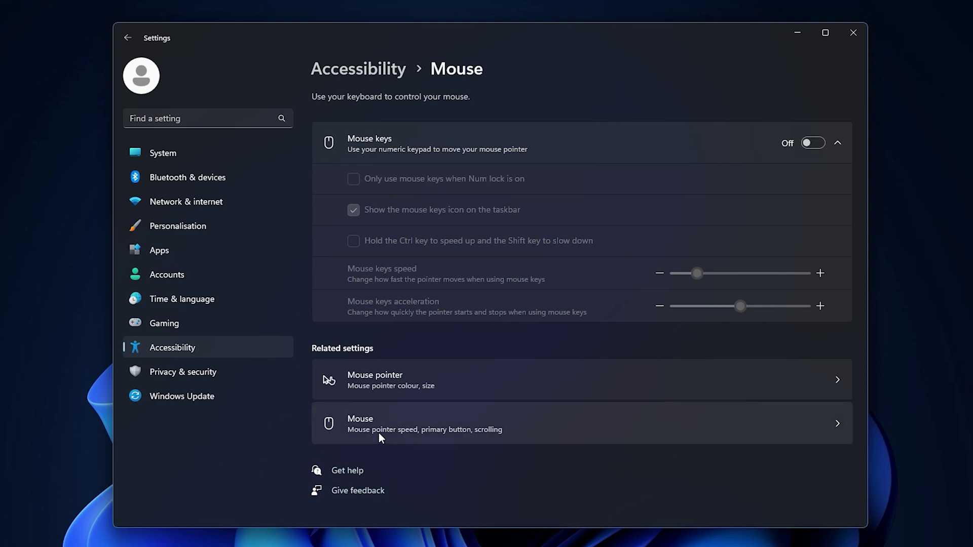
click(819, 143)
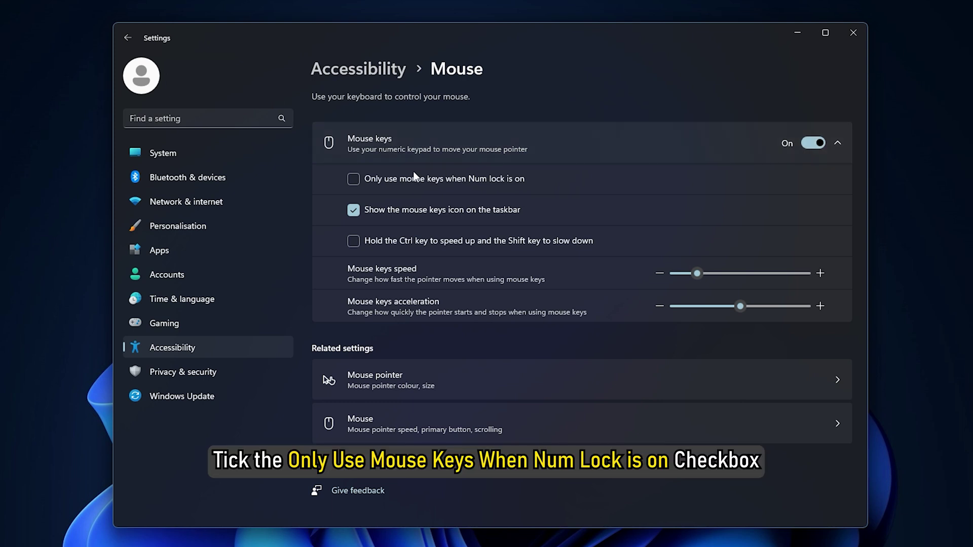
click(354, 183)
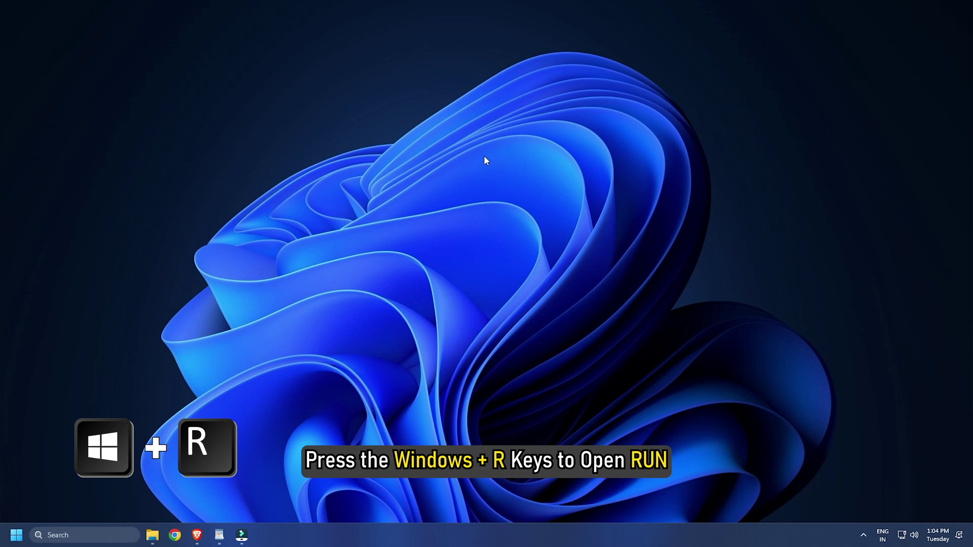
- Enter regedit in the Run dialog's Open box
key(super+r)
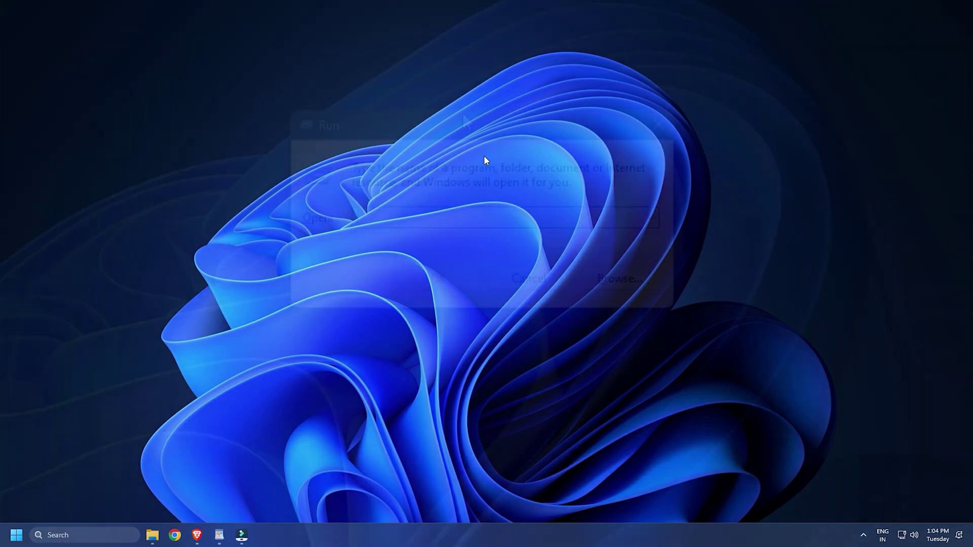
text(regedit)
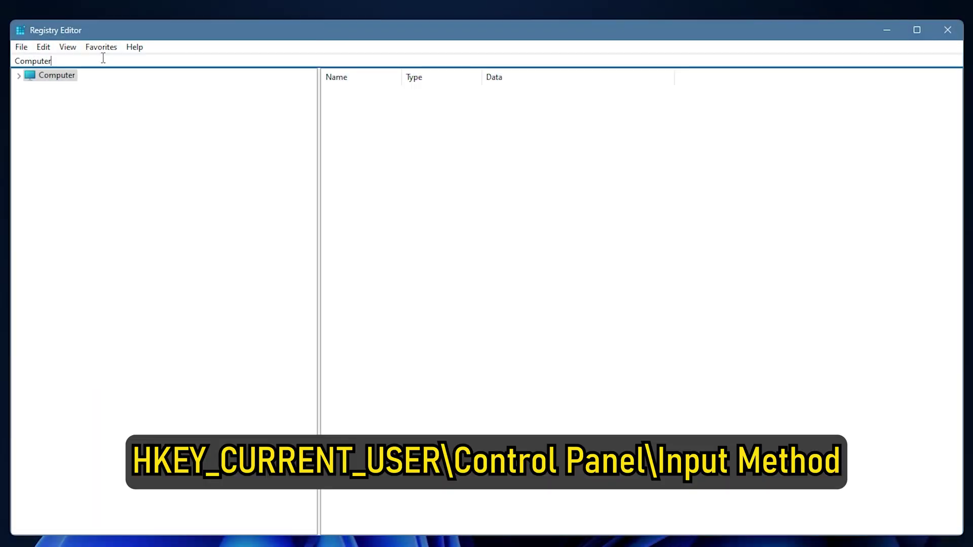
- Navigate Registry Editor to HKEY_CURRENT_USER\Control Panel\Input Method via the address bar
click(103, 58)
text(HKEY_CURRENT_USER\Control Panel\Input Method)
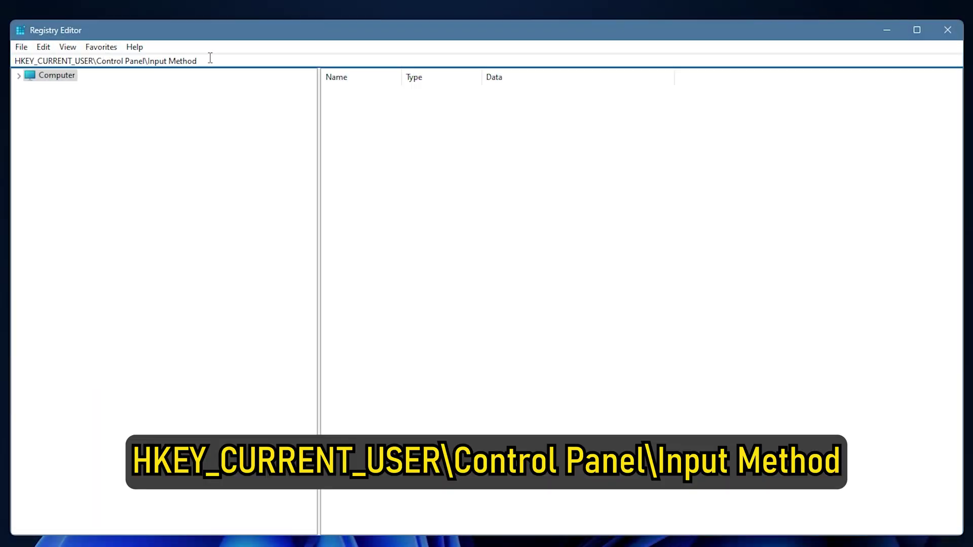
drag(211, 58, 13, 68)
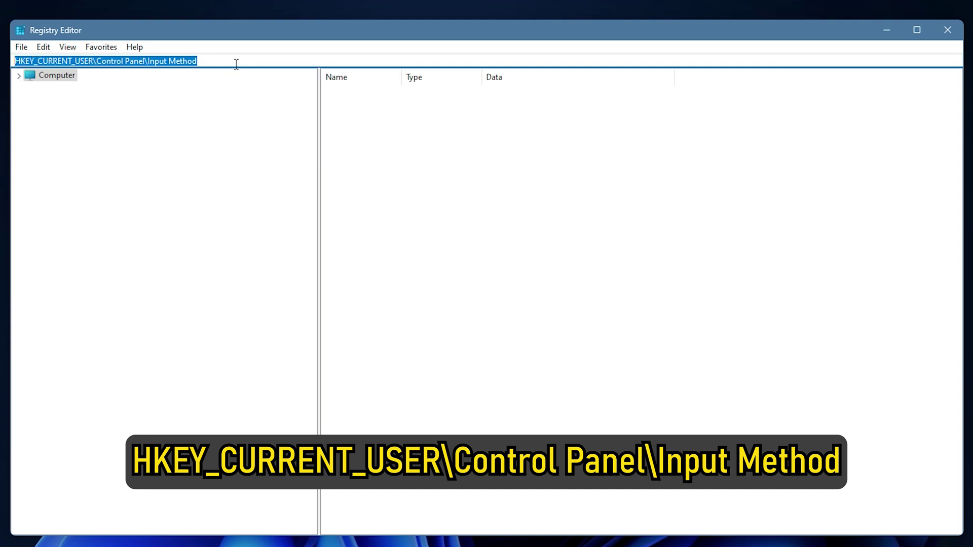
key(Return)
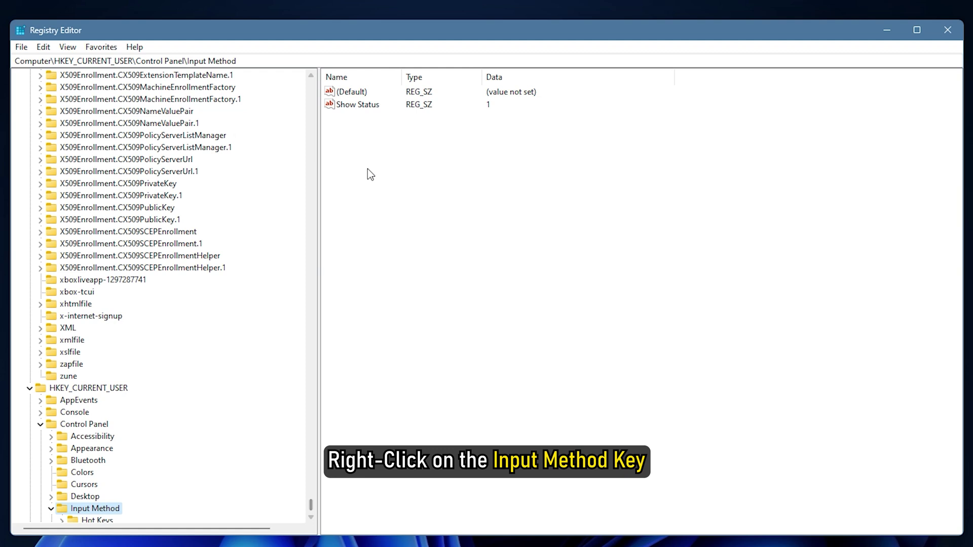
- Create a new string value named EnableHexNumpad in the Input Method key
right_click(418, 190)
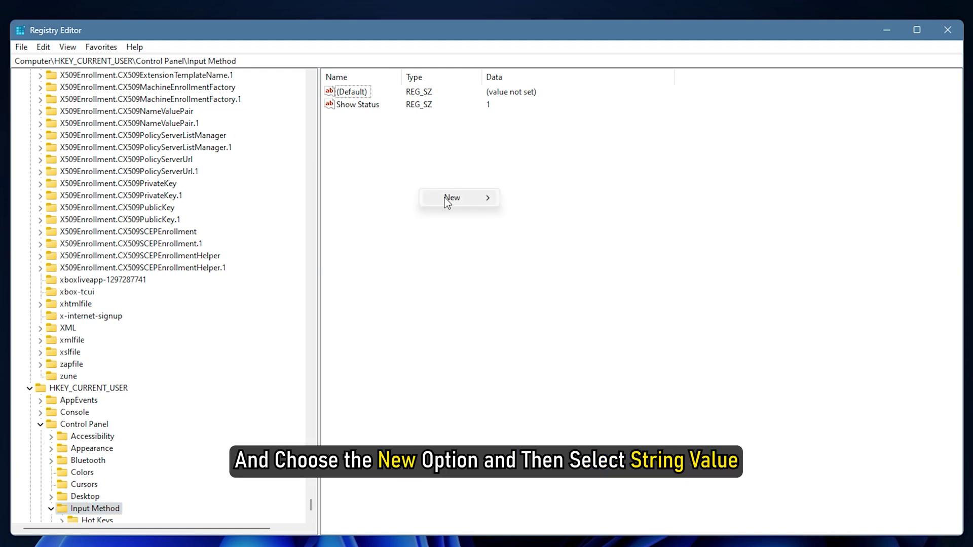
mouse_move(462, 200)
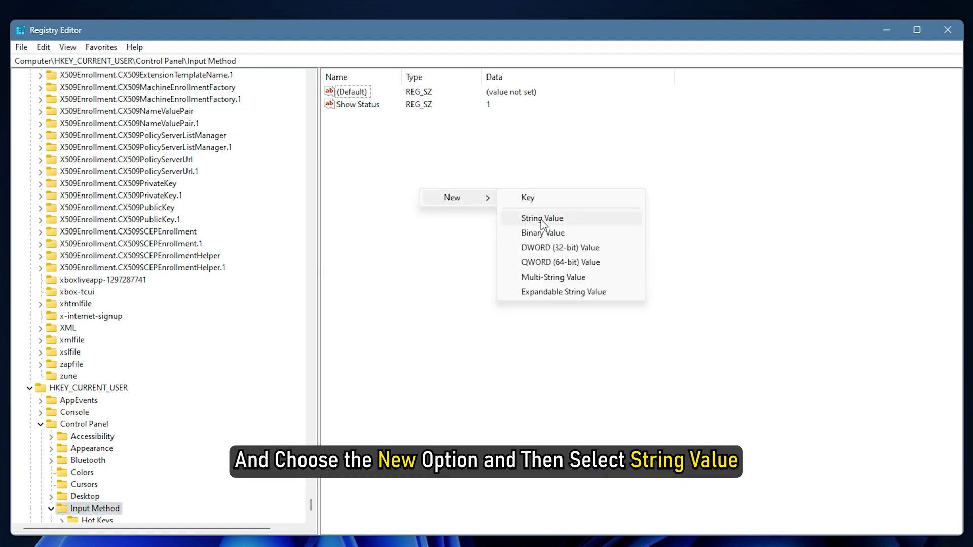
click(566, 218)
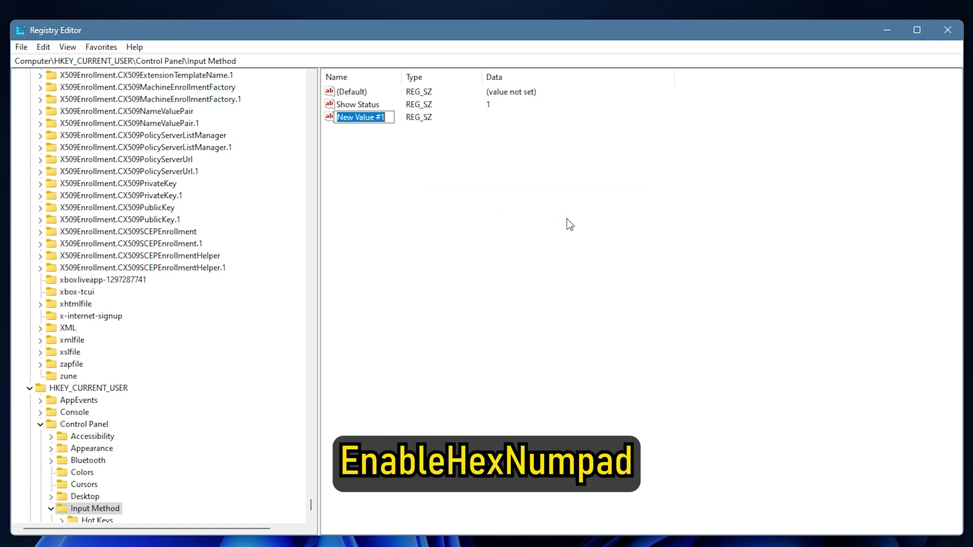
text(E)
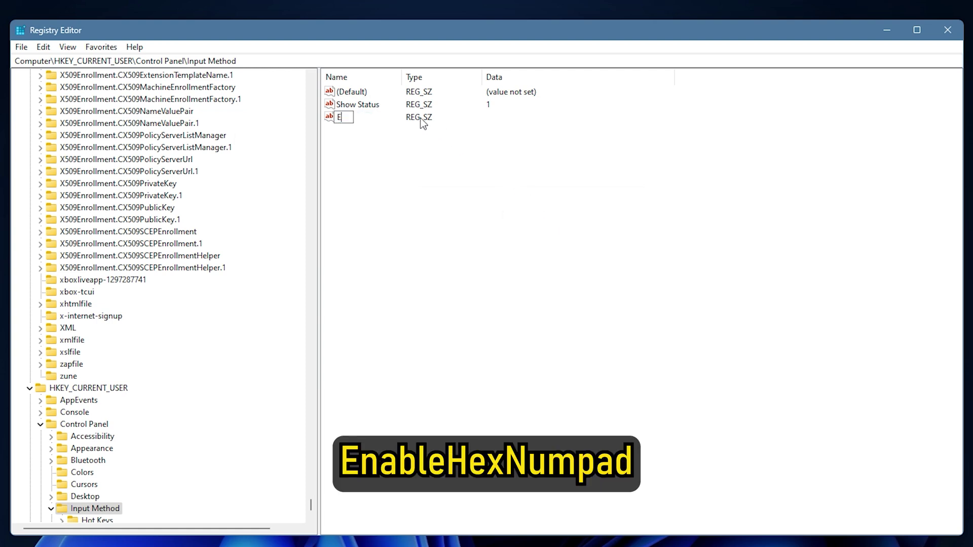
text(nableHexNumpad)
- Set the EnableHexNumpad string value's data to 1
key(Return)
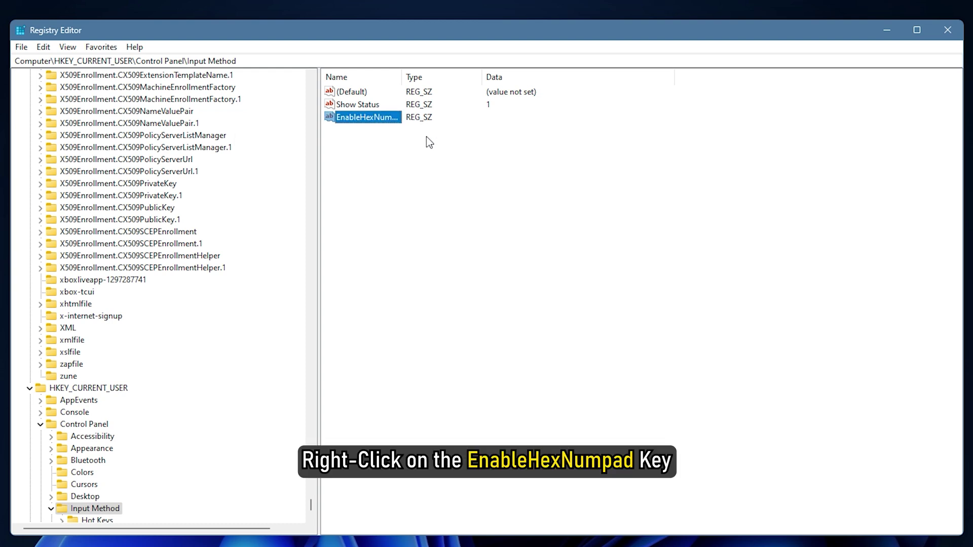
click(405, 132)
right_click(384, 119)
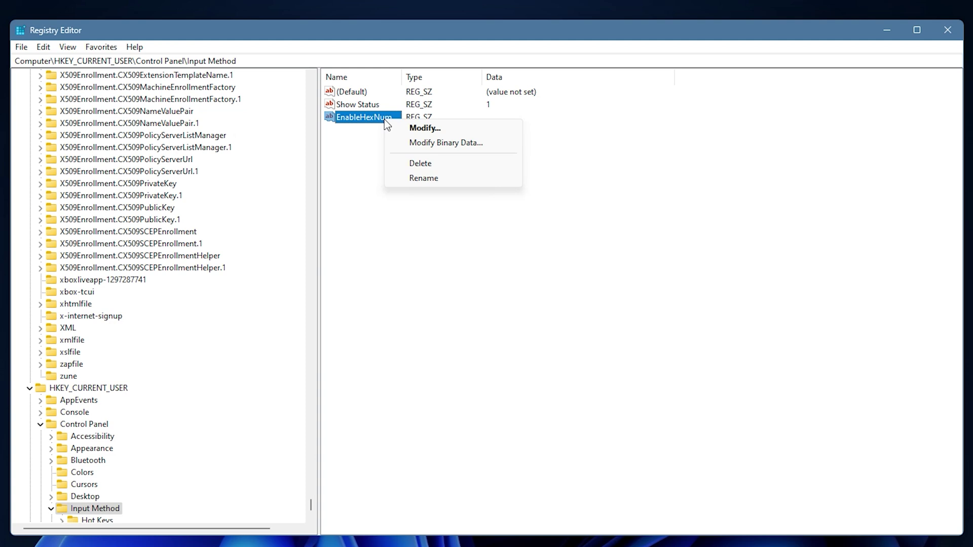
click(451, 127)
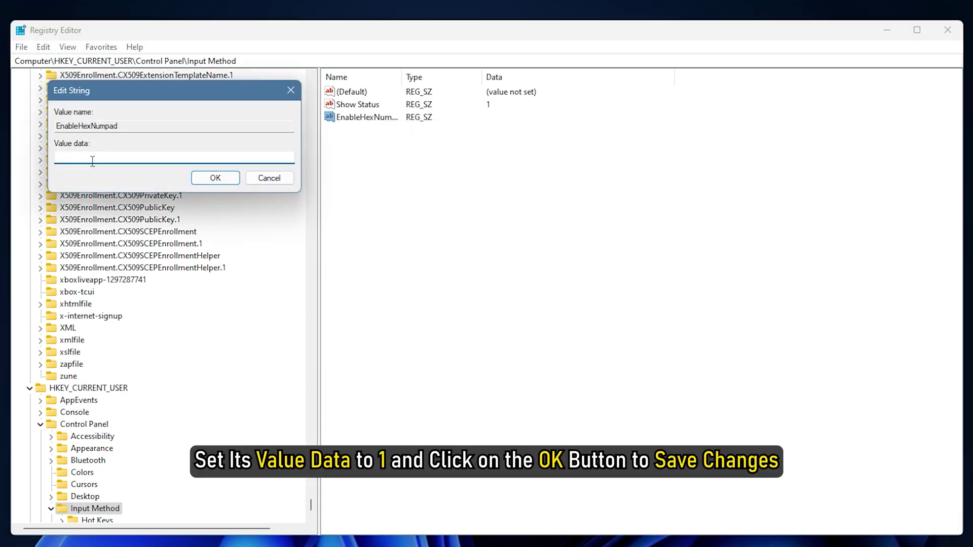
text(1)
click(231, 181)
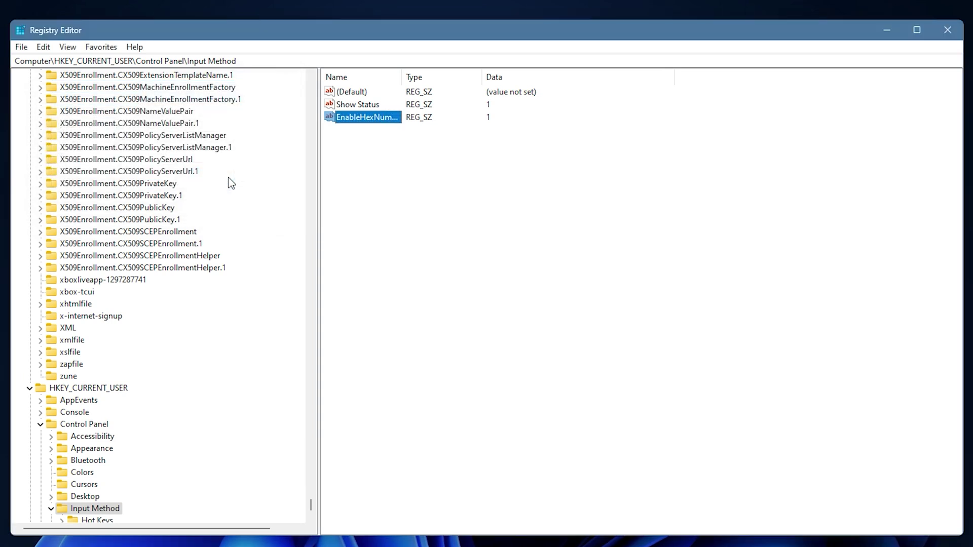
- Deselect the EnableHexNumpad value in Registry Editor
click(460, 187)
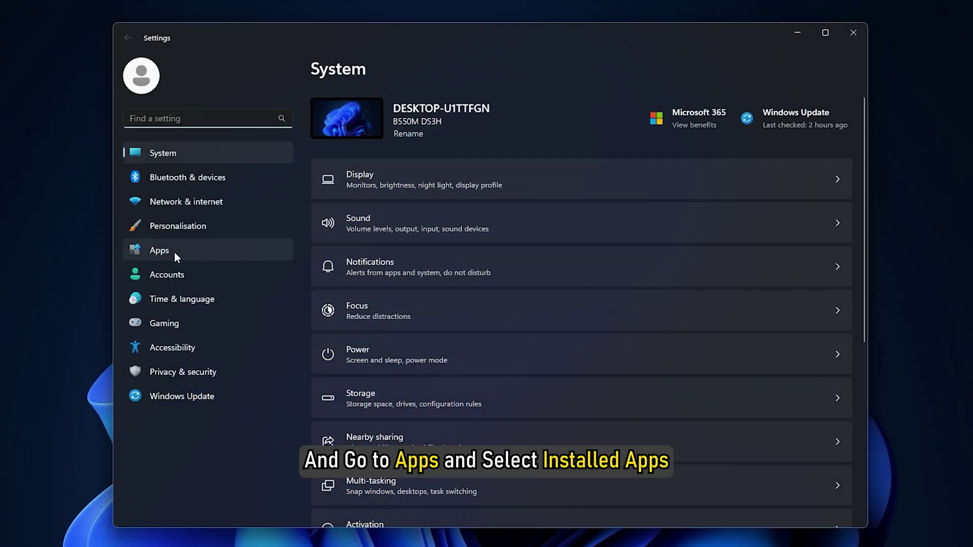
- Uninstall backiee from Apps > Installed apps, confirming removal of the app and its data
click(175, 256)
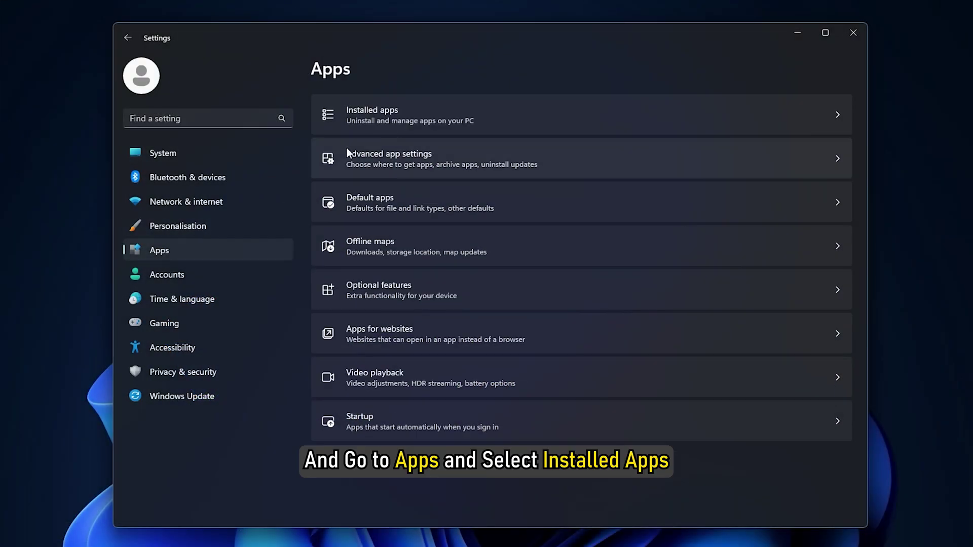
click(419, 112)
scroll(510, 172, down, 10)
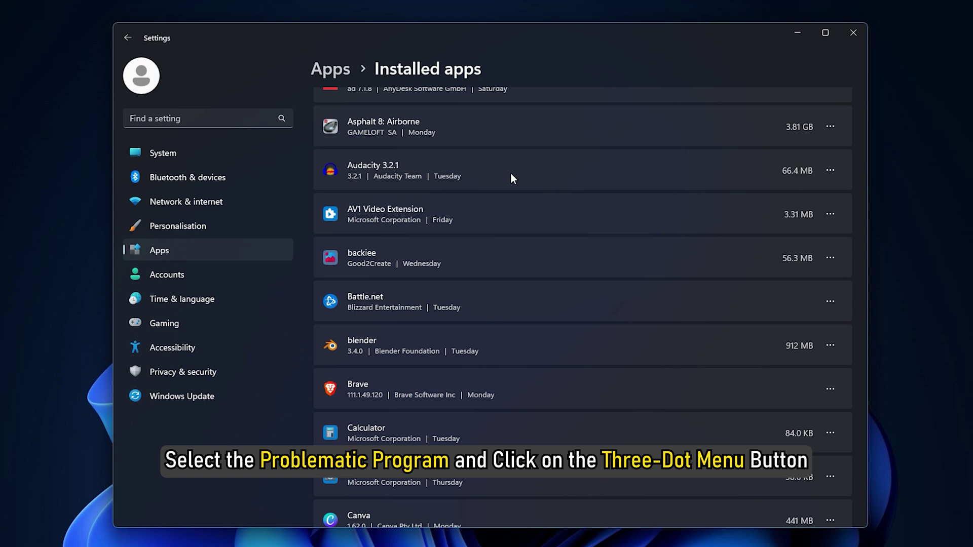
click(830, 258)
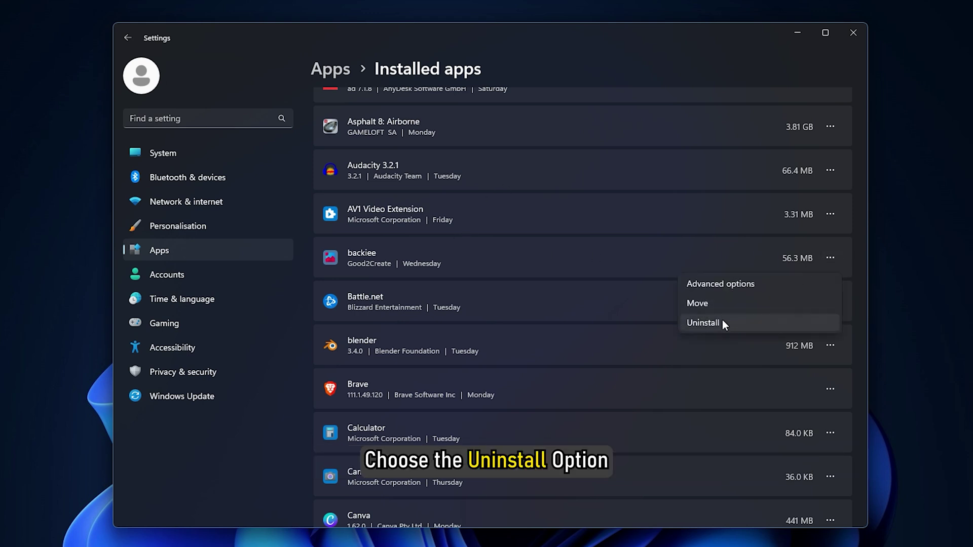
click(723, 323)
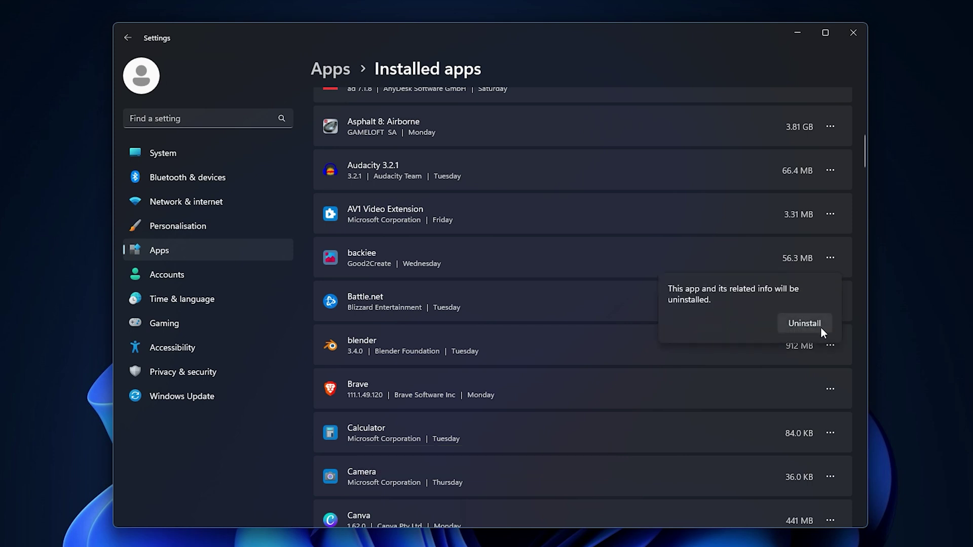
click(822, 329)
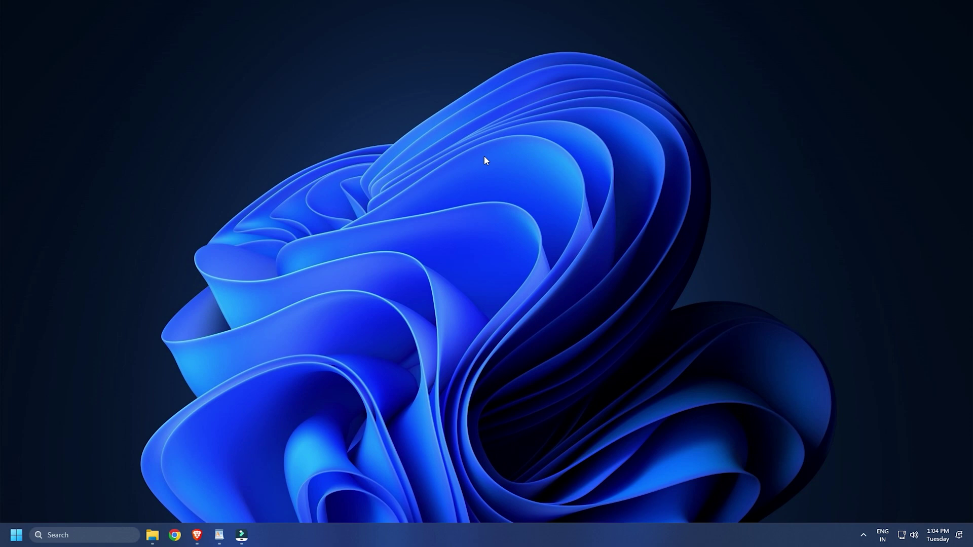
- Add a United Kingdom QWERTY keyboard under English (United States) in Language & region
key(super+i)
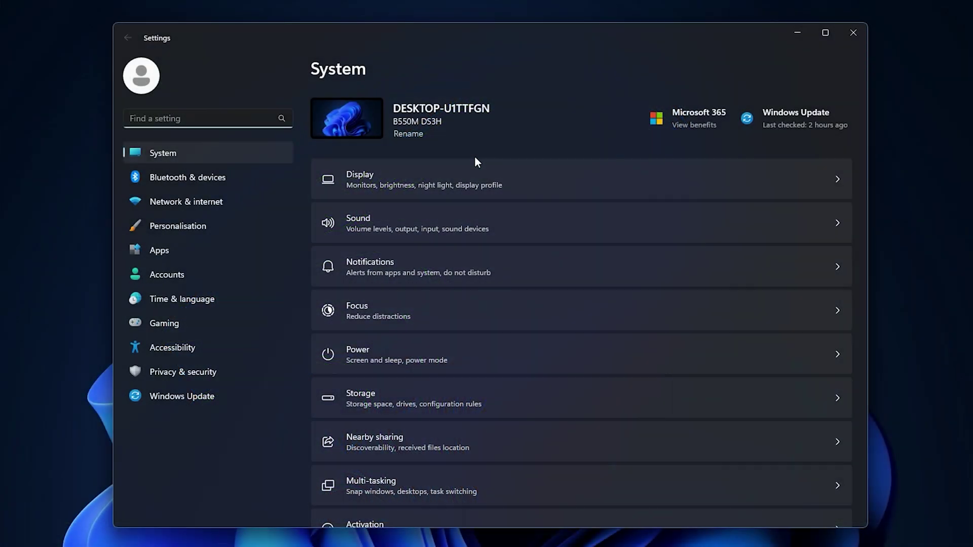
click(221, 302)
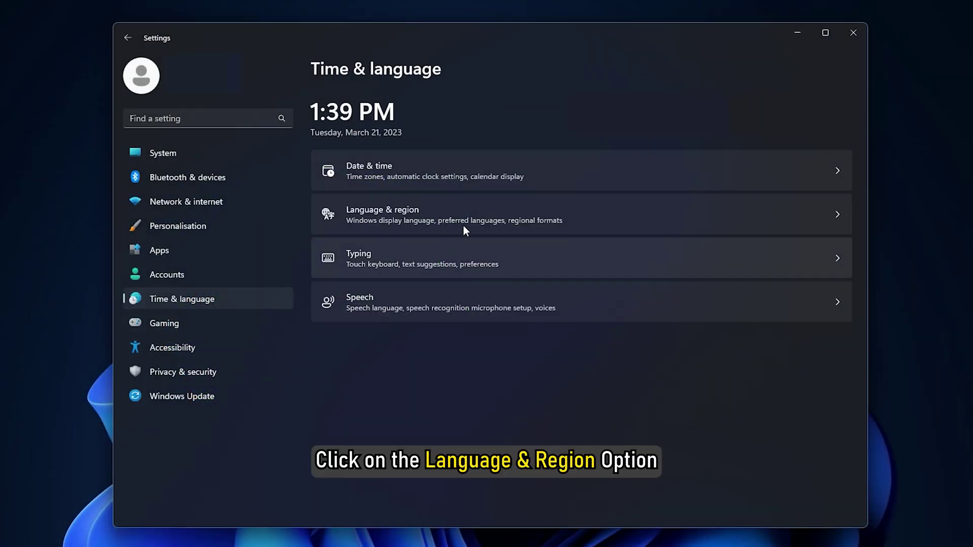
click(504, 212)
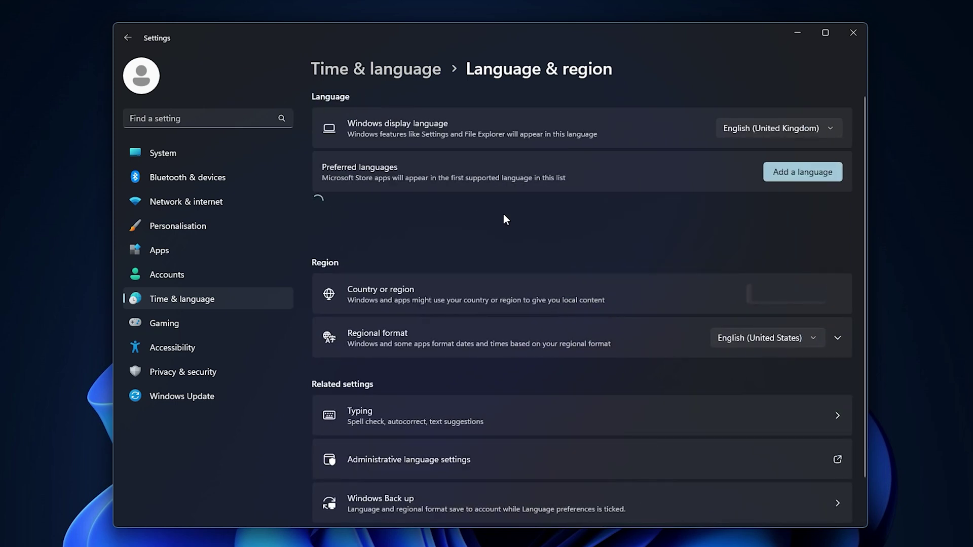
click(834, 212)
click(798, 243)
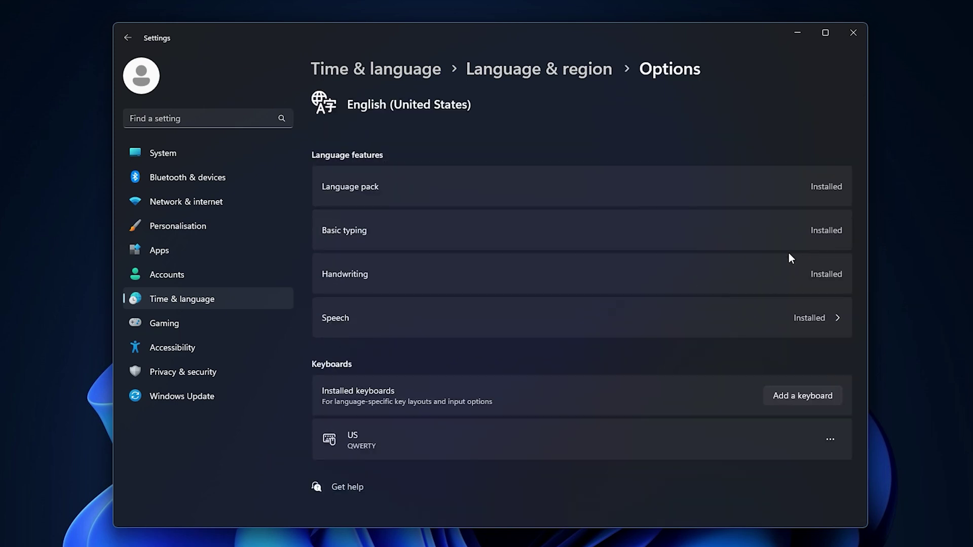
click(831, 395)
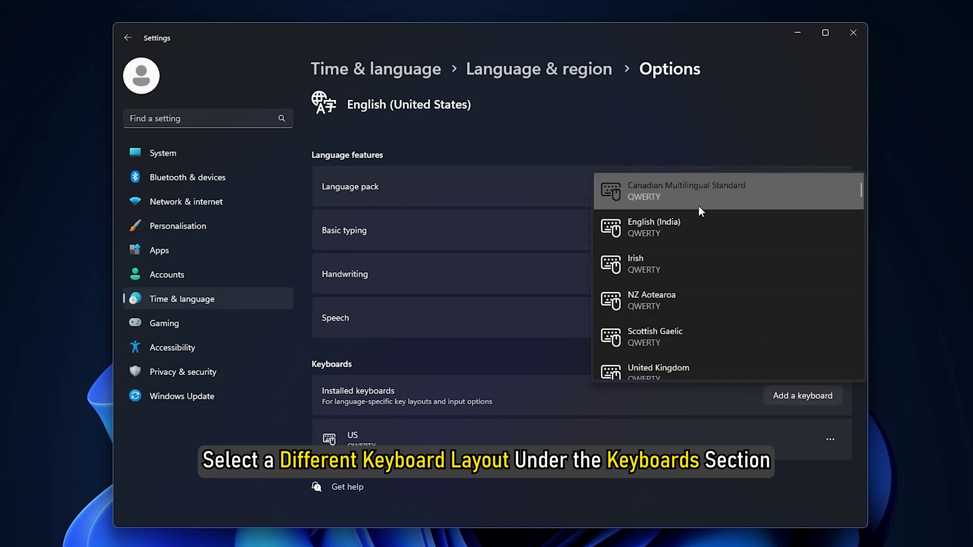
click(683, 369)
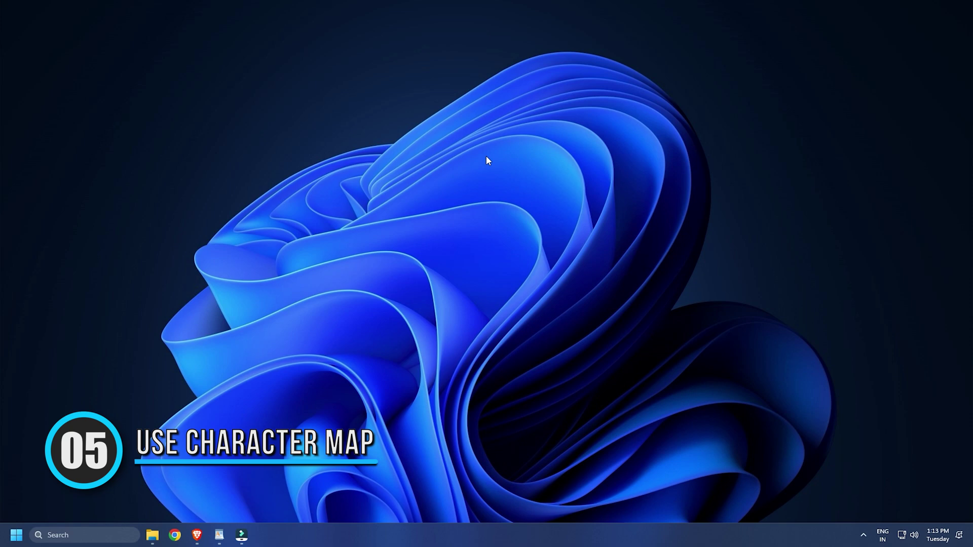
- Run charmap, select the ¤ Currency Sign and copy it to the clipboard
key(super+r)
text(charmap)
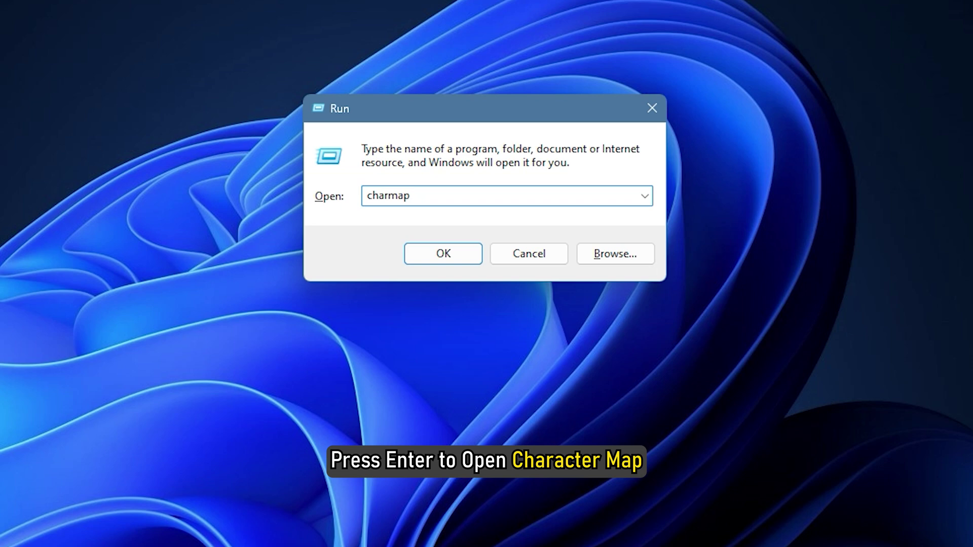
key(Return)
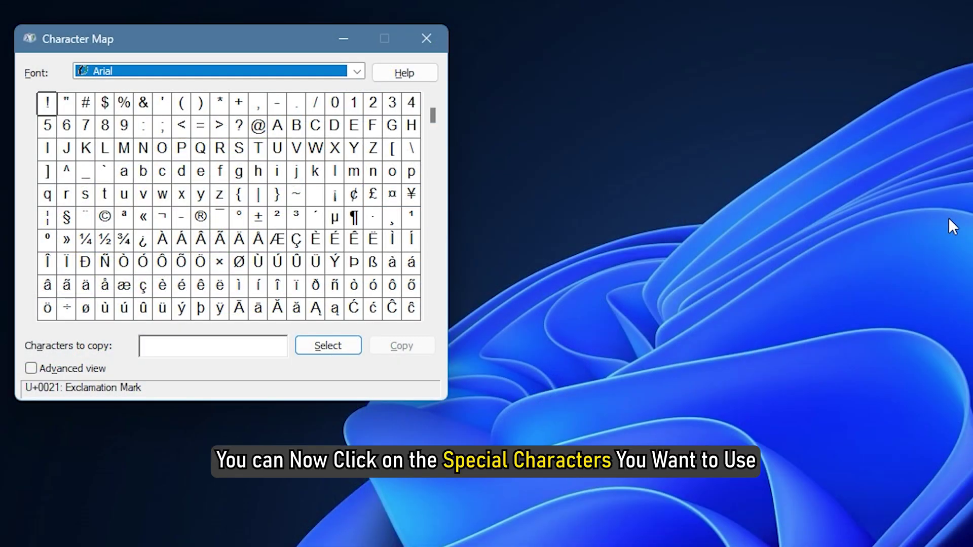
click(389, 195)
click(343, 346)
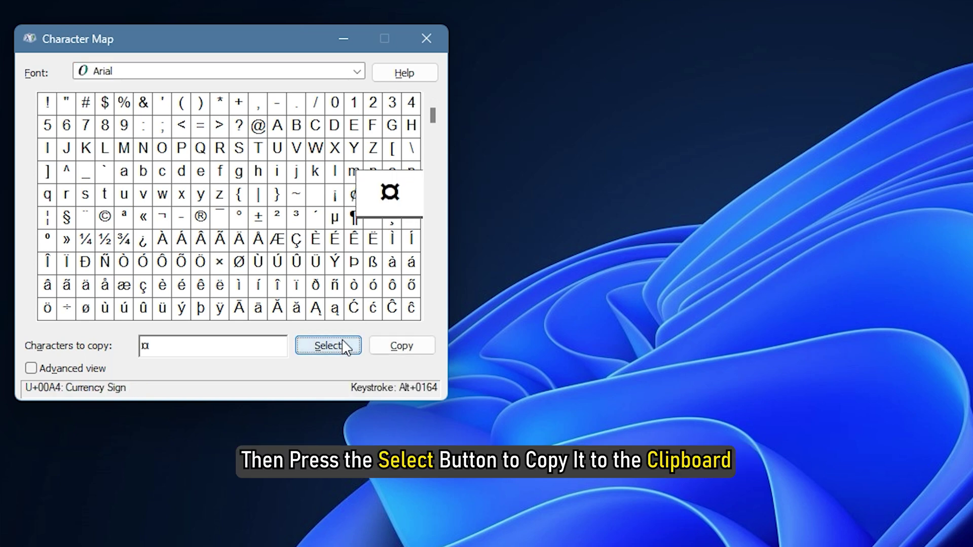
click(424, 347)
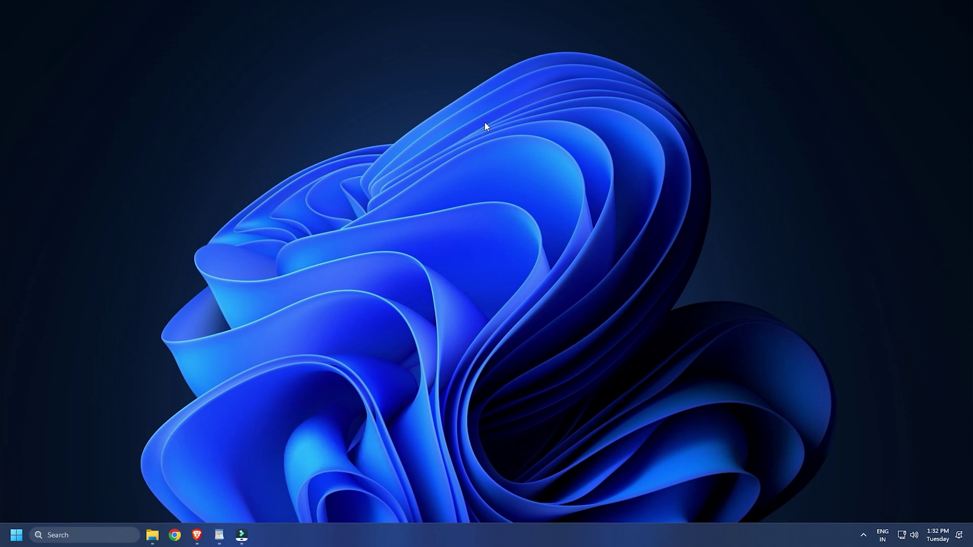
- Run msconfig, hide all Microsoft services and disable every remaining service
key(super+r)
text(msconfi)
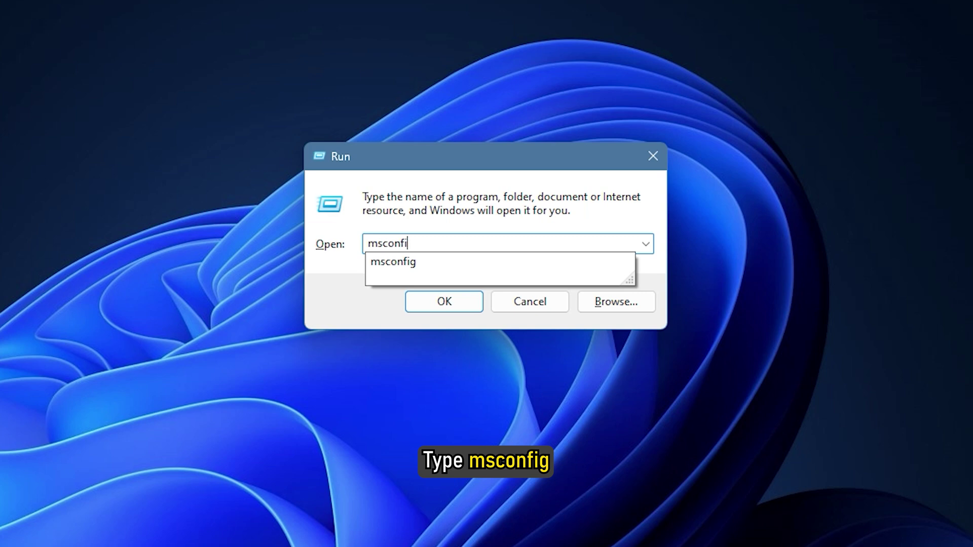
text(g)
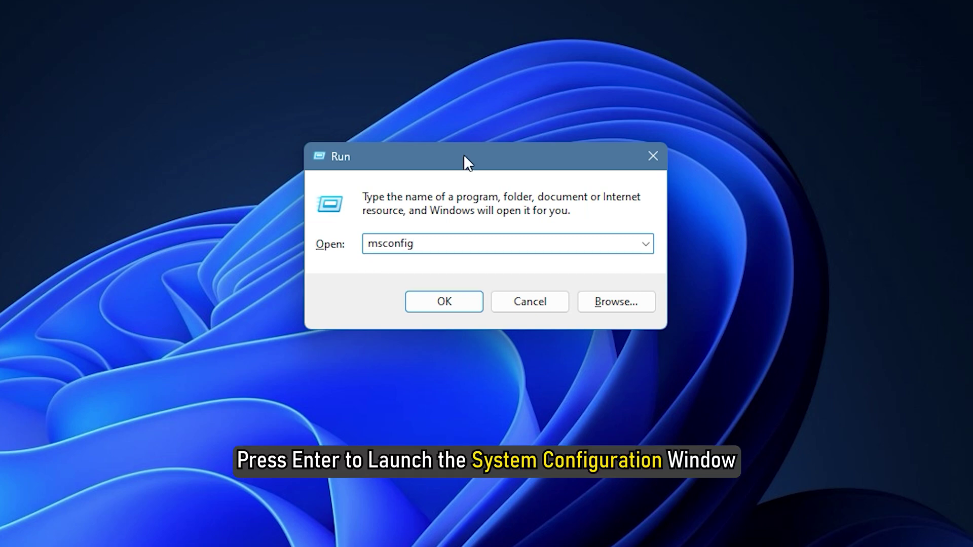
key(Return)
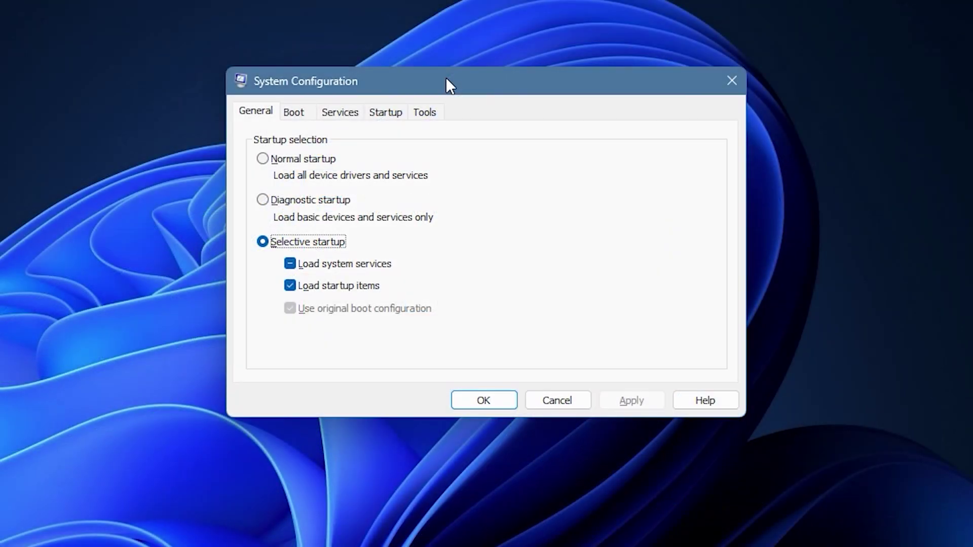
click(357, 116)
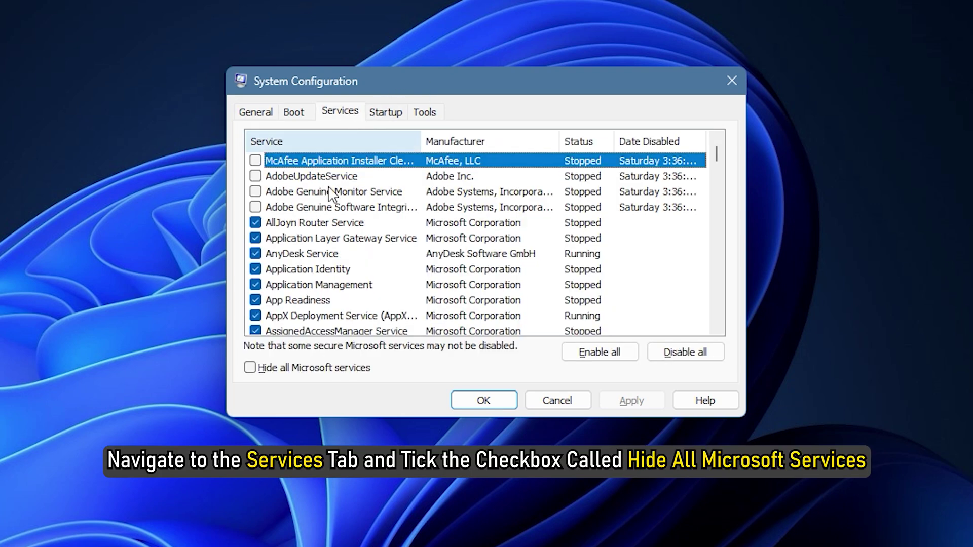
click(250, 368)
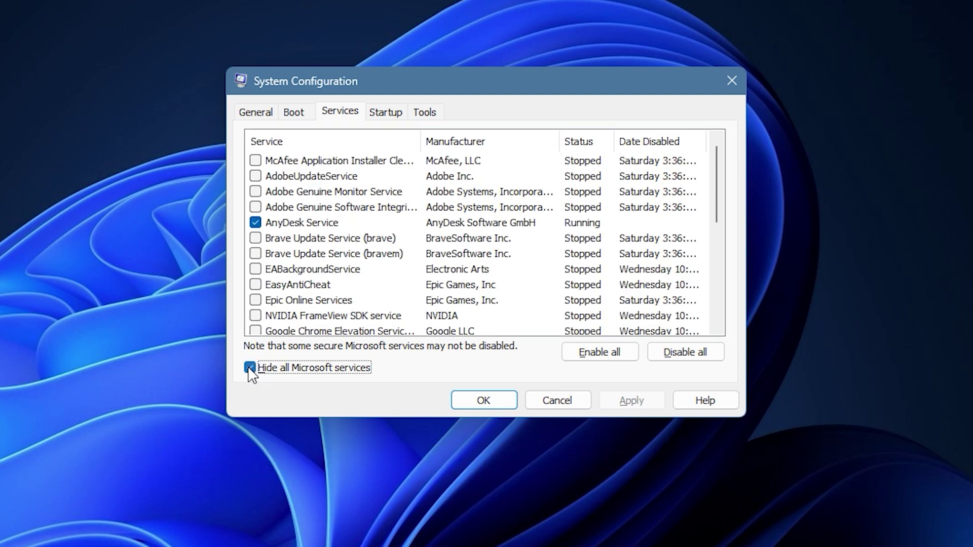
click(717, 352)
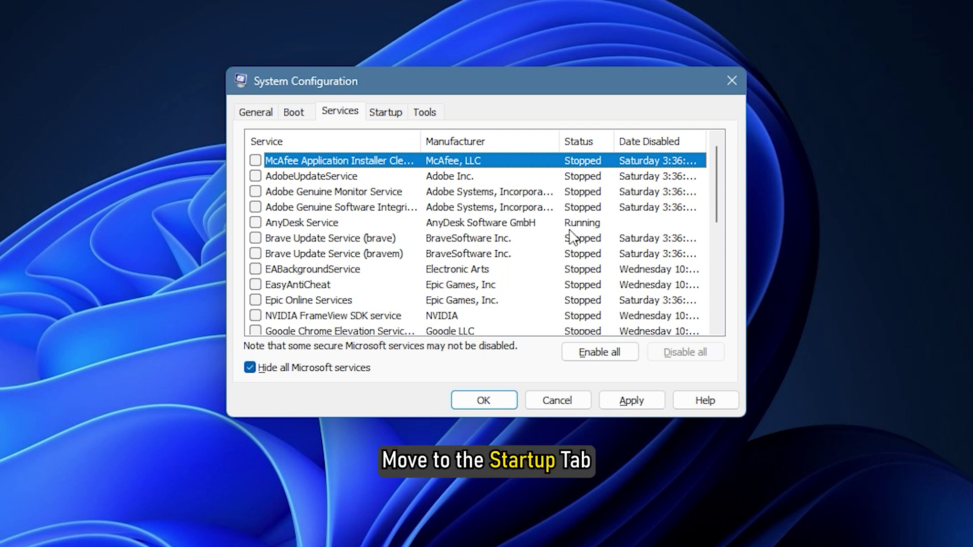
click(399, 113)
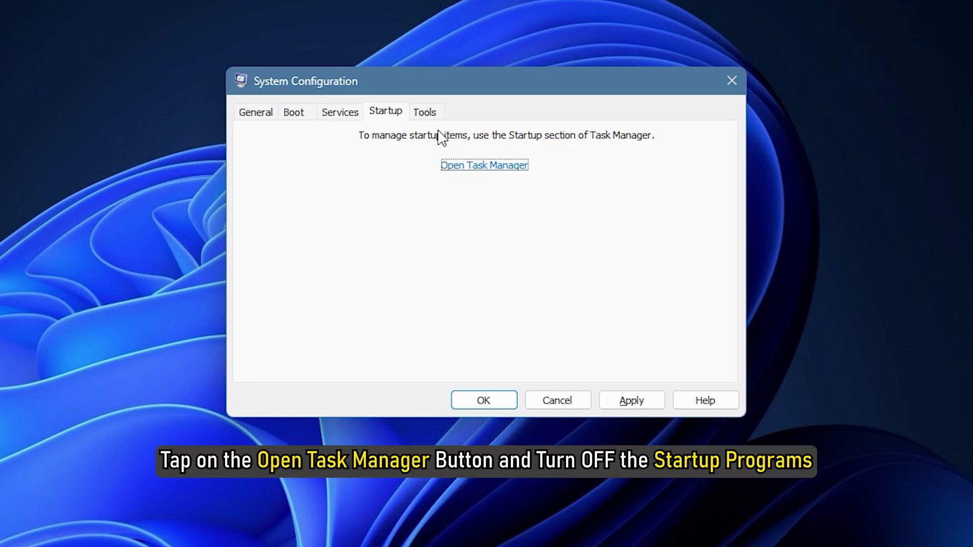
- Disable Update.exe and Microsoft Teams as startup apps in Task Manager
click(504, 167)
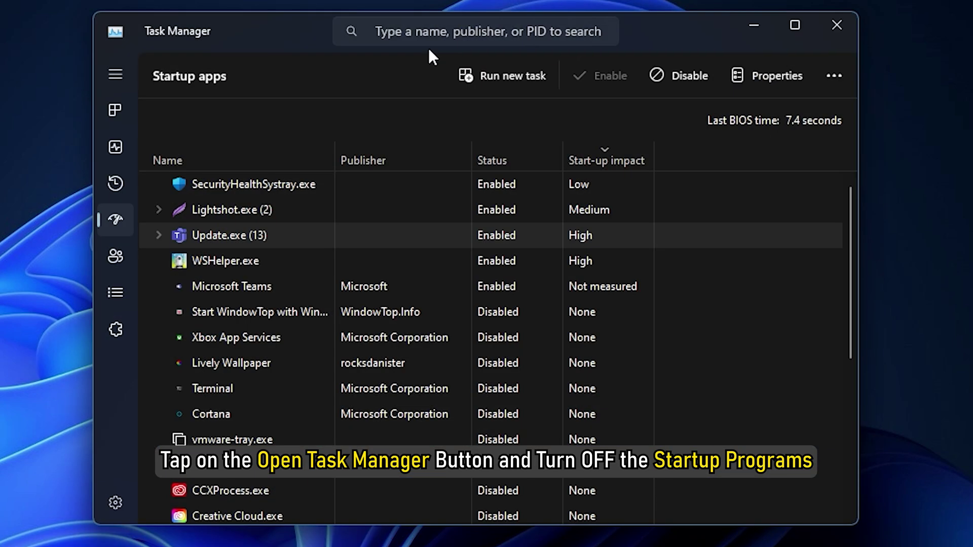
click(695, 74)
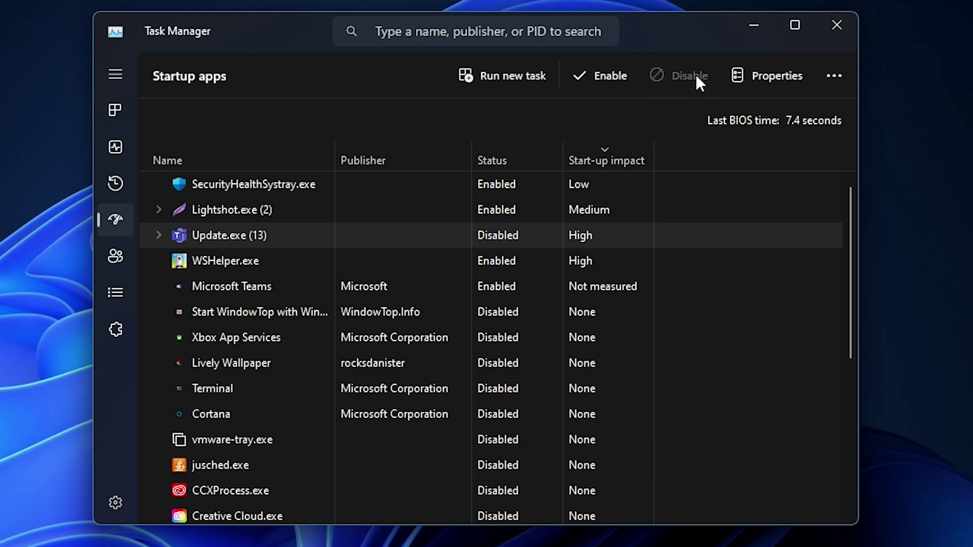
click(436, 281)
click(678, 73)
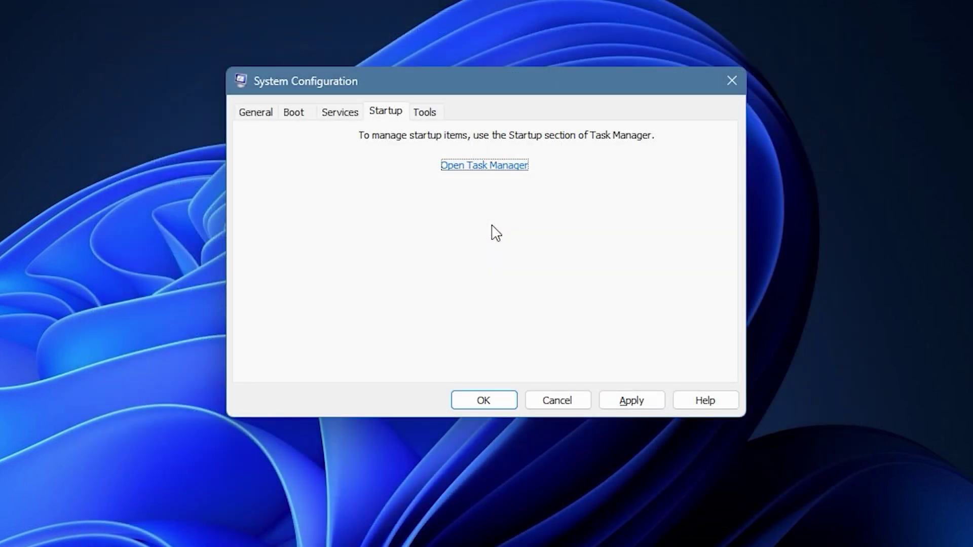
- Apply the clean boot service and startup changes and close System Configuration with OK
click(651, 400)
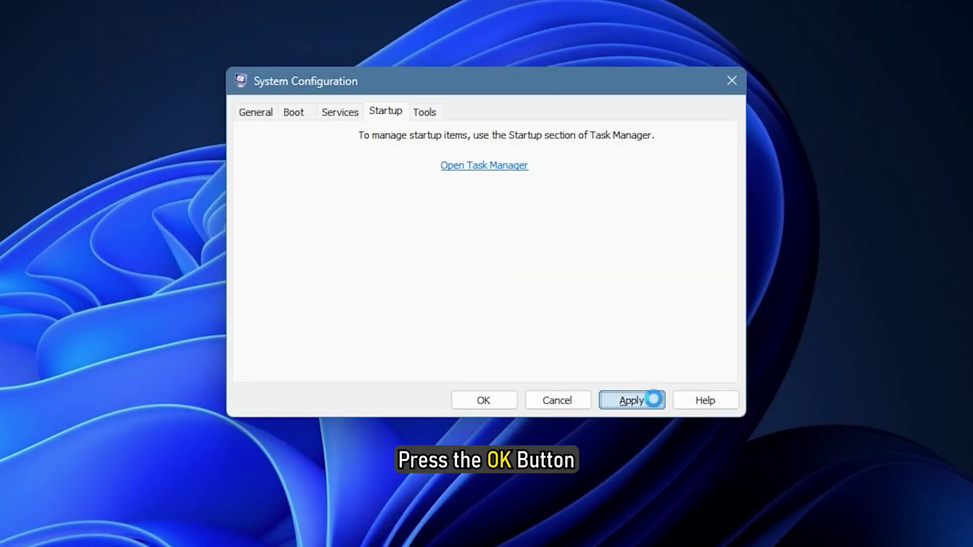
click(507, 401)
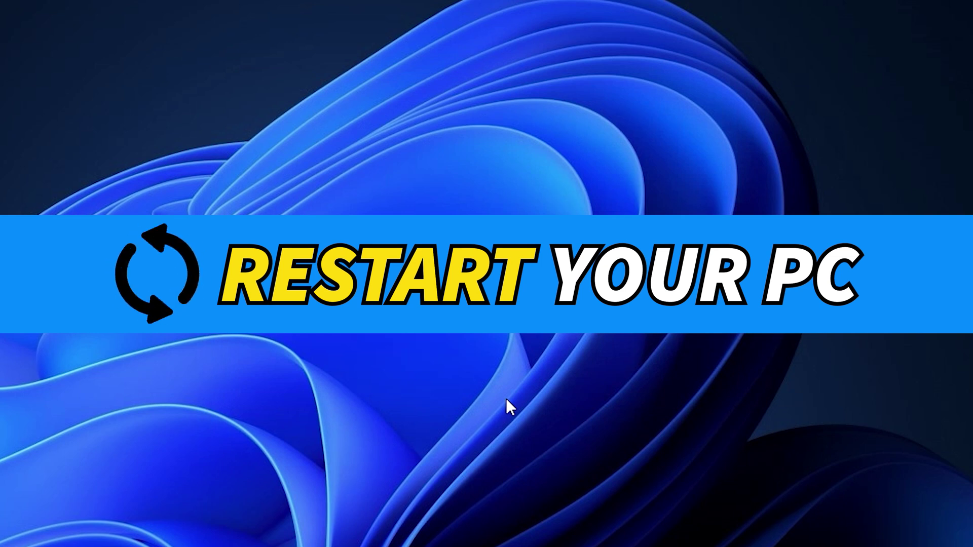